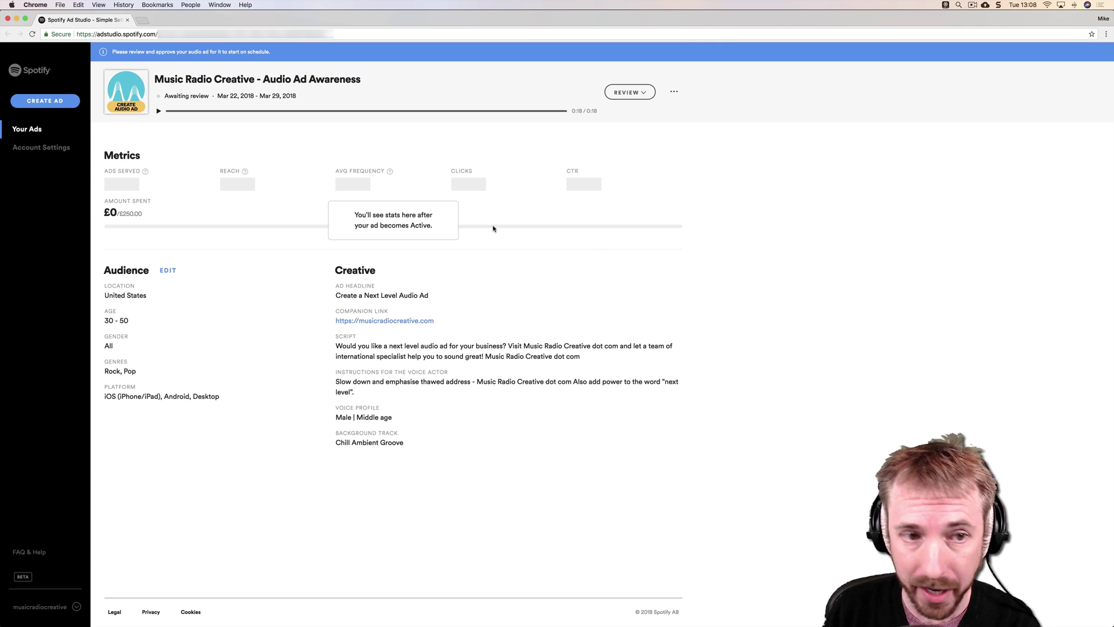
# Play the ad's audio preview twice, then try the reject form and cancel it.
pyautogui.click(158, 111)
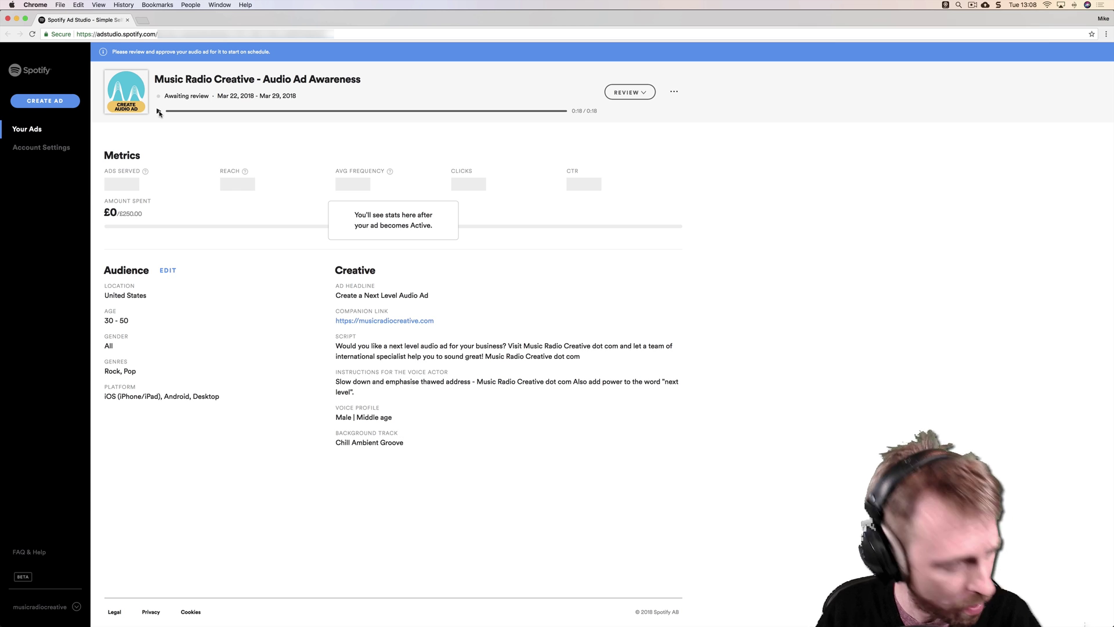
pyautogui.click(158, 111)
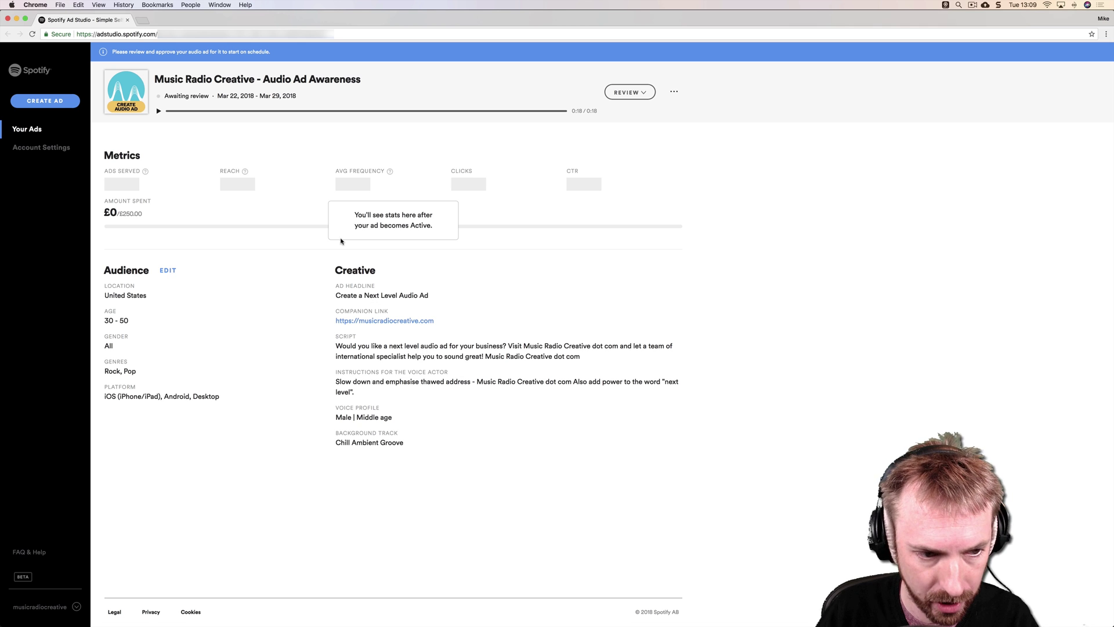
pyautogui.click(646, 93)
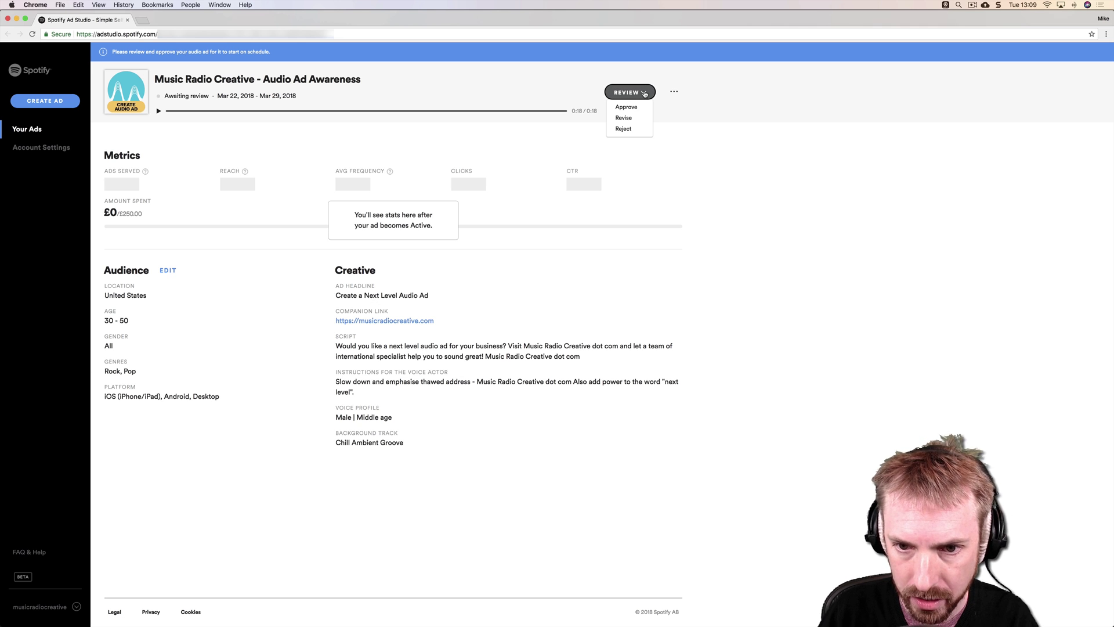
pyautogui.click(624, 129)
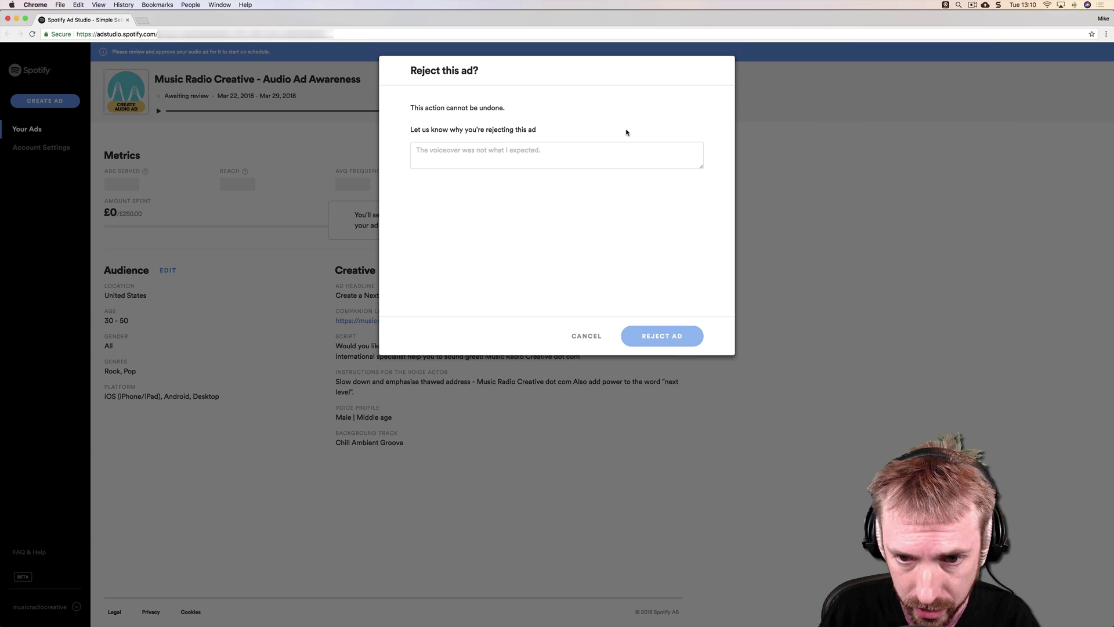
pyautogui.click(505, 152)
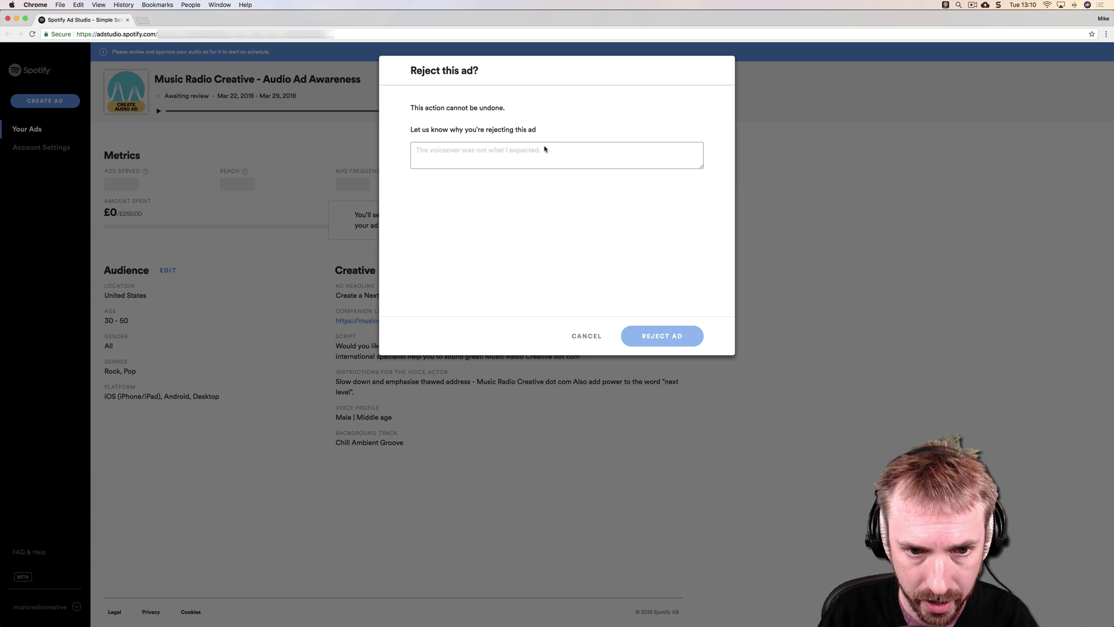
pyautogui.click(587, 336)
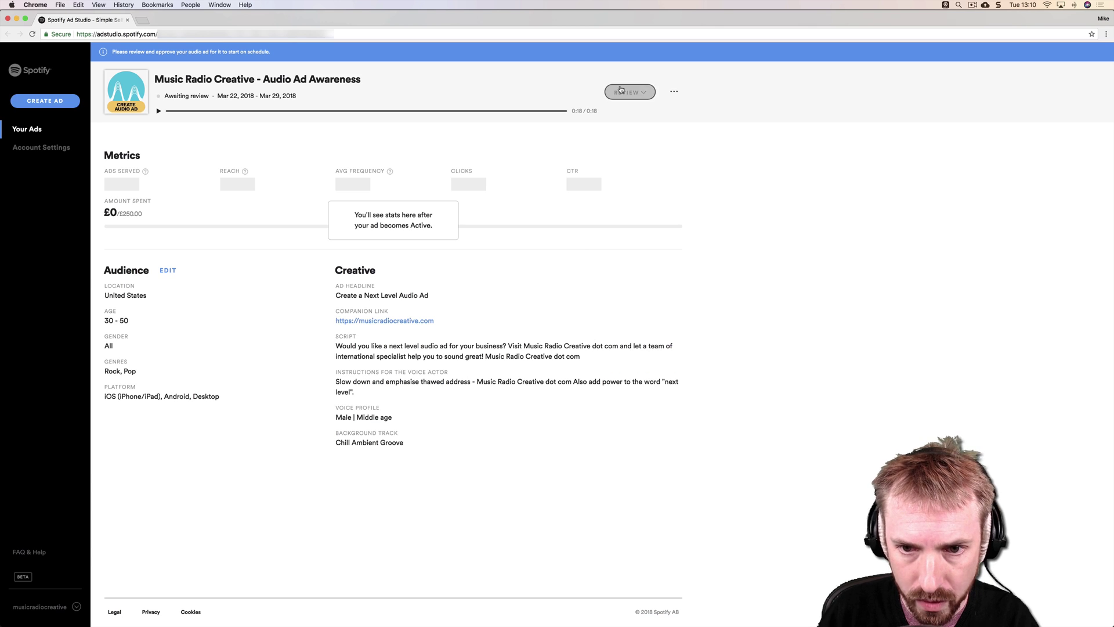
# Begin a Revise request with Voiceover clip selected and its feedback box focused.
pyautogui.click(629, 92)
pyautogui.click(624, 118)
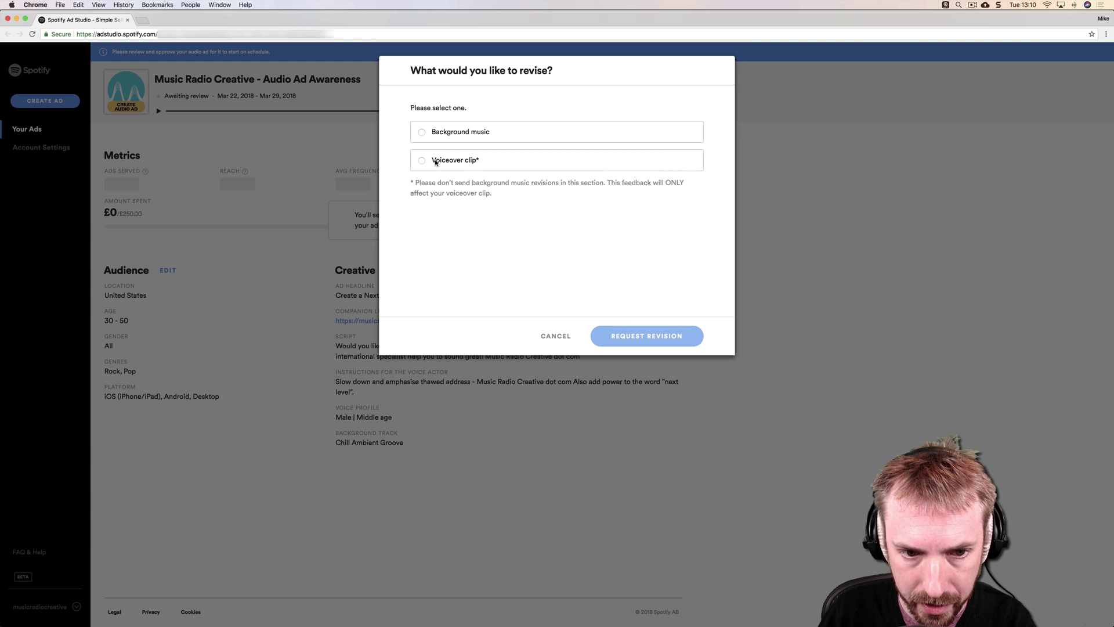
pyautogui.click(549, 340)
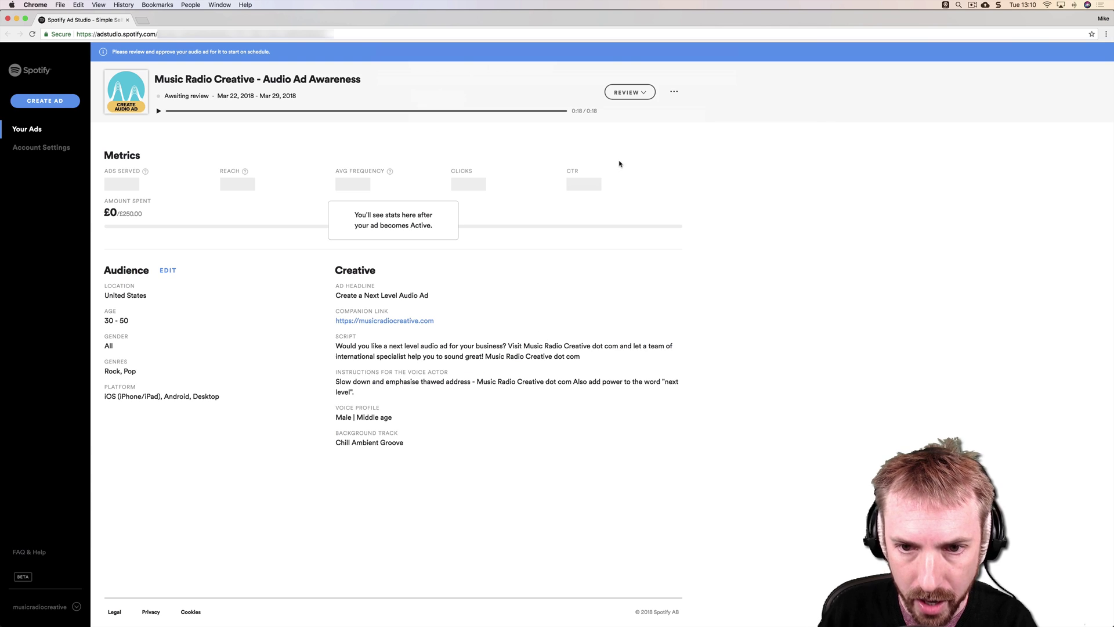
pyautogui.click(623, 94)
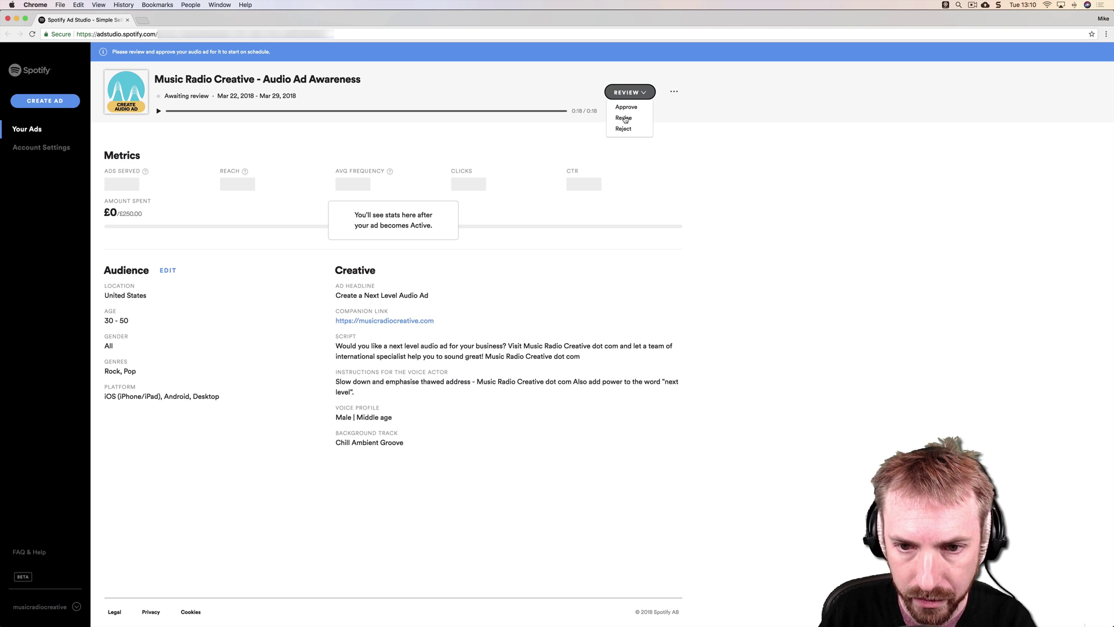
pyautogui.click(624, 118)
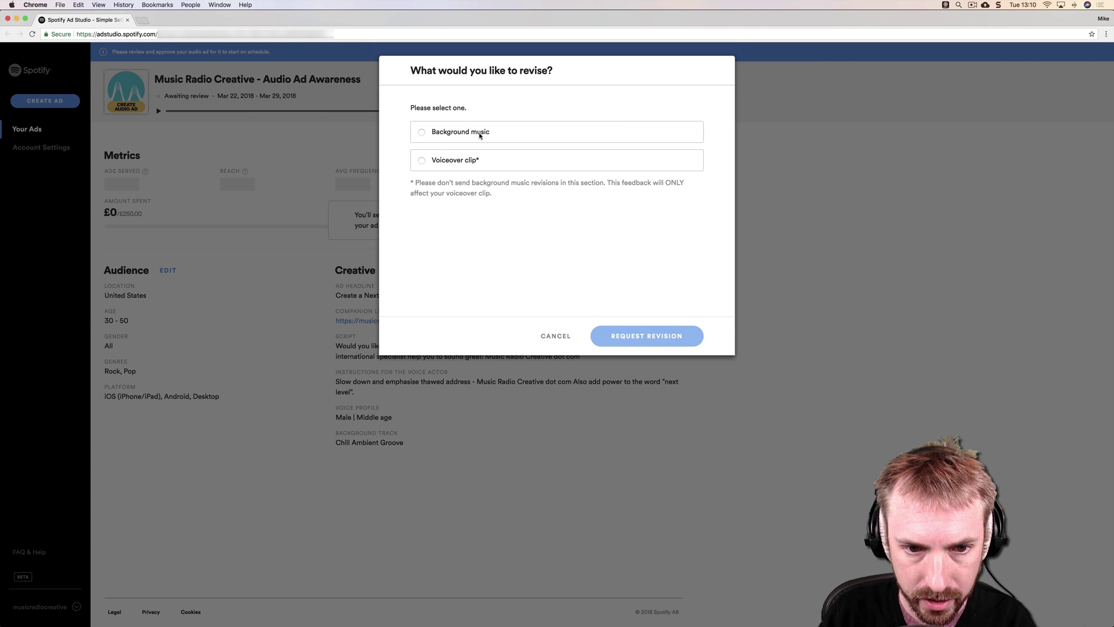
pyautogui.click(434, 161)
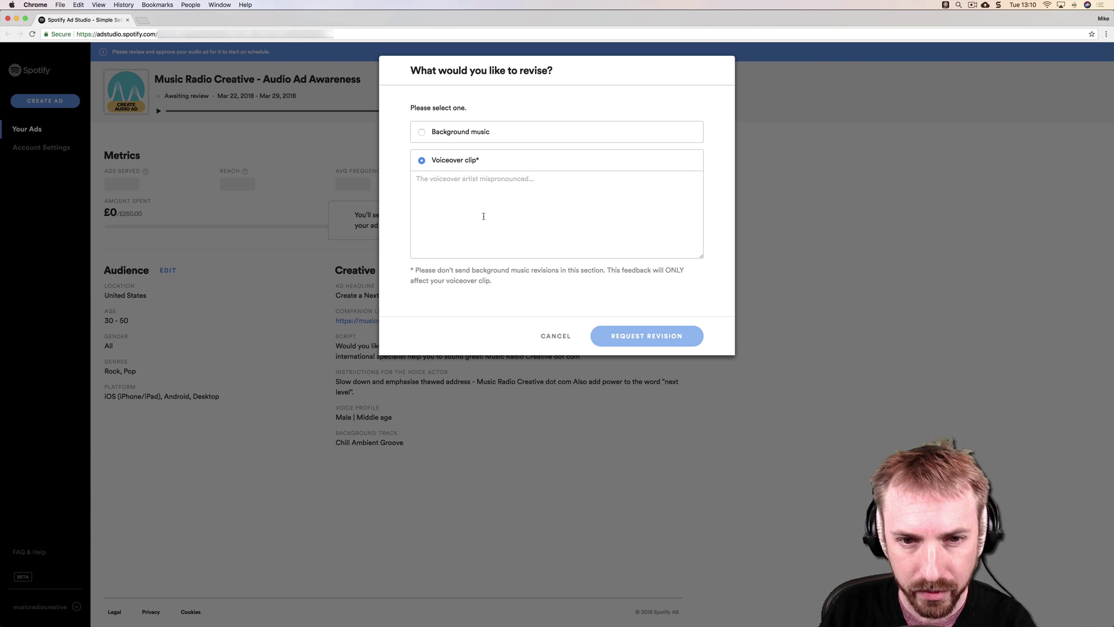
pyautogui.click(462, 191)
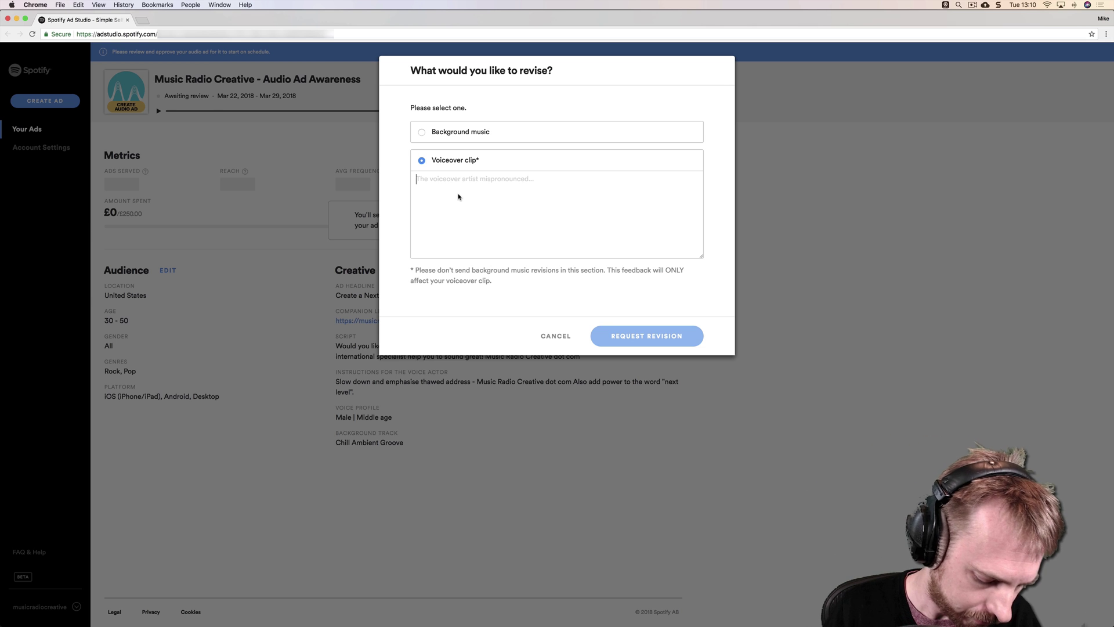
# Write the voiceover note asking for more energy, enthusiasm and passion, noting it sounds robotic.
pyautogui.write('The voice')
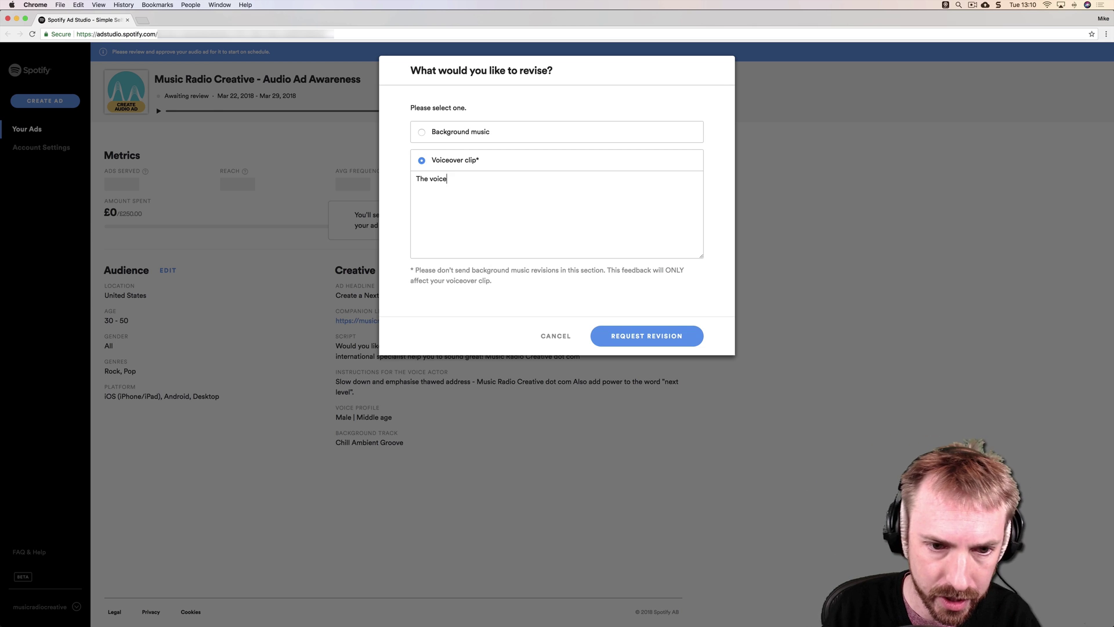
pyautogui.write('over could dop')
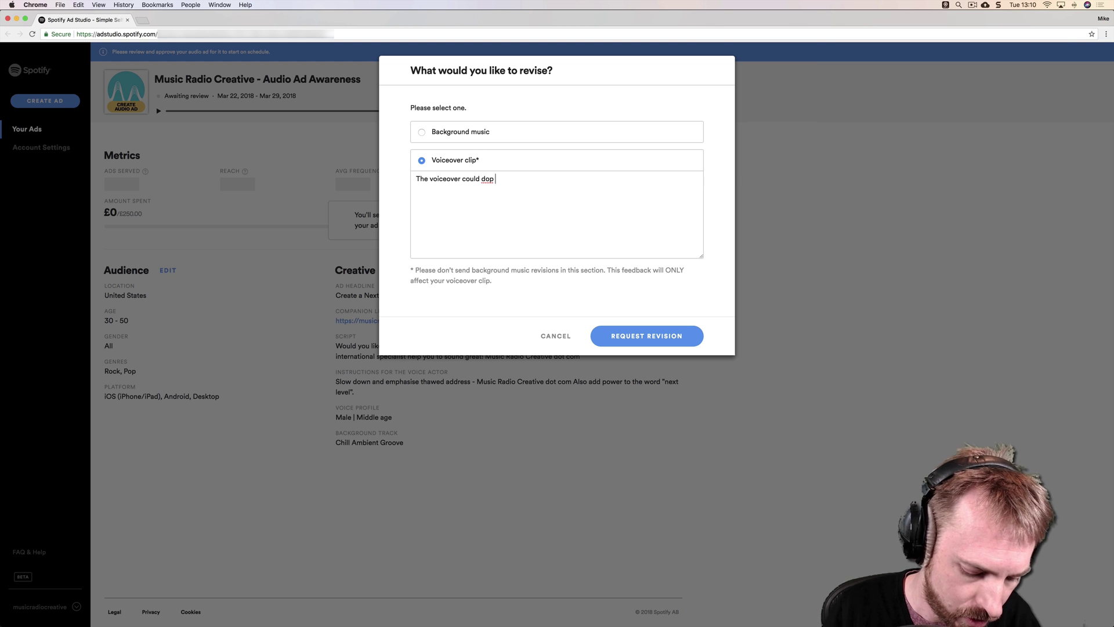
pyautogui.press('BackSpace')
pyautogui.press('BackSpace')
pyautogui.write('with a l')
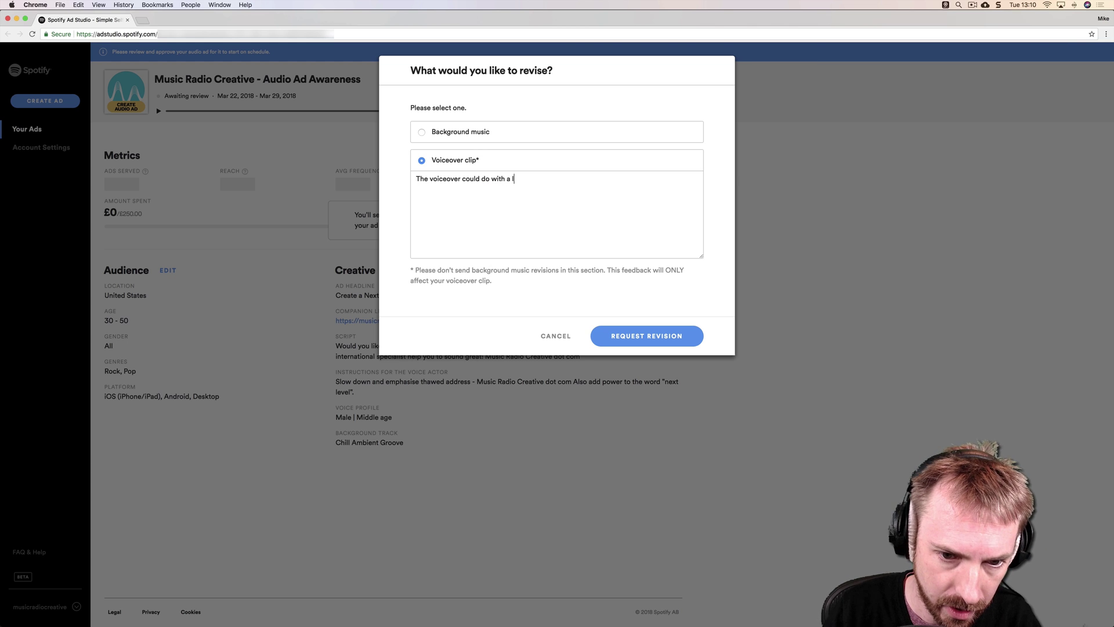
pyautogui.write('ittle more ene')
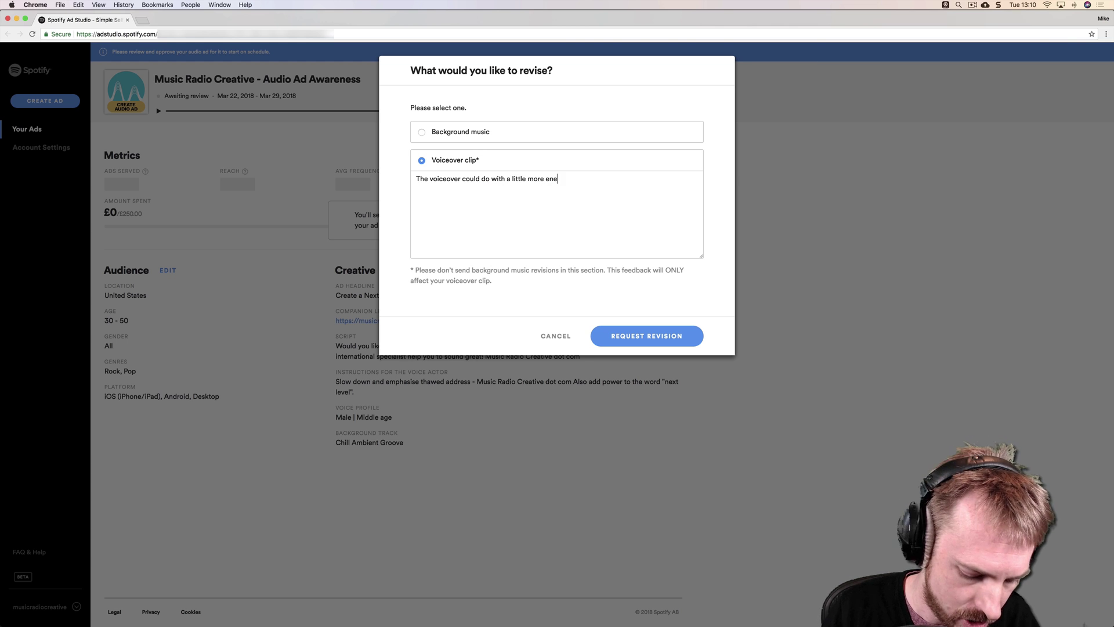
pyautogui.write('rgy and en')
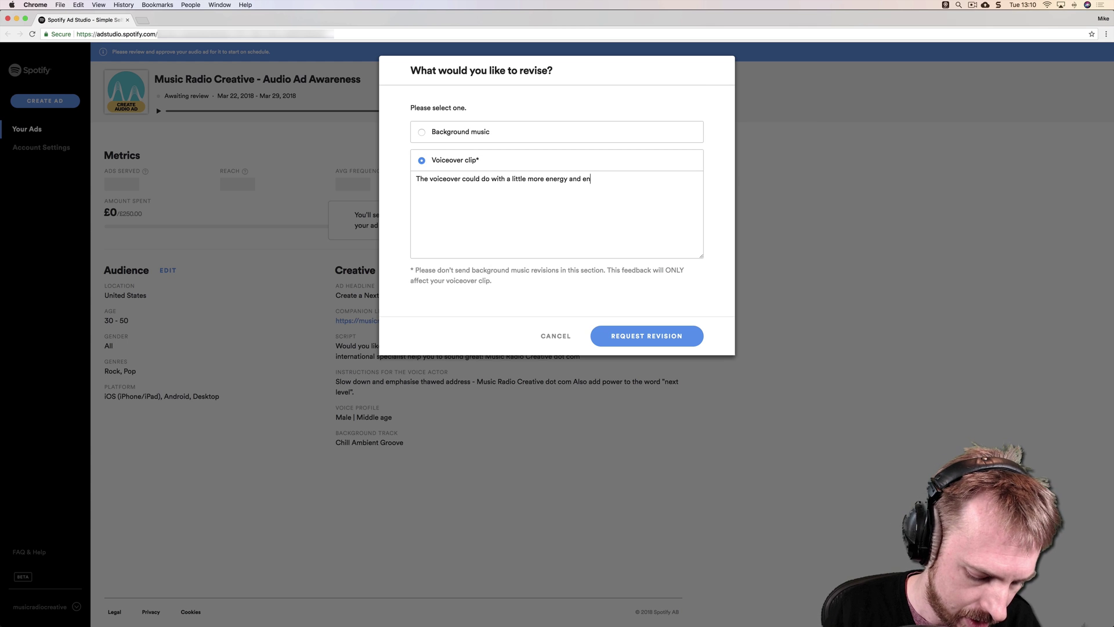
pyautogui.write('thusiasm.')
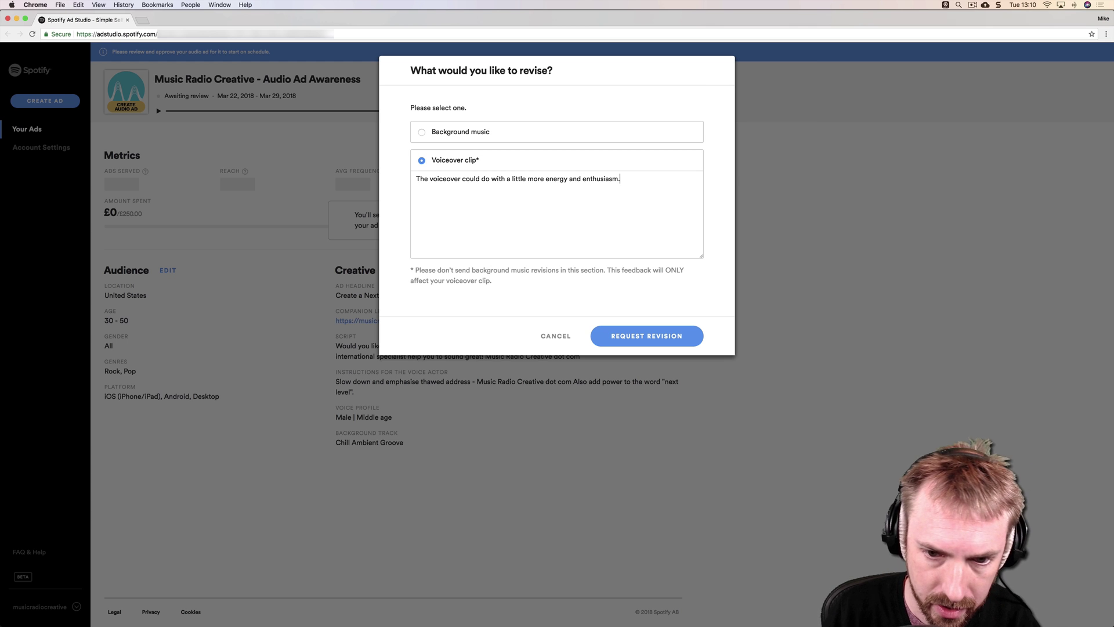
pyautogui.write(' It sounds')
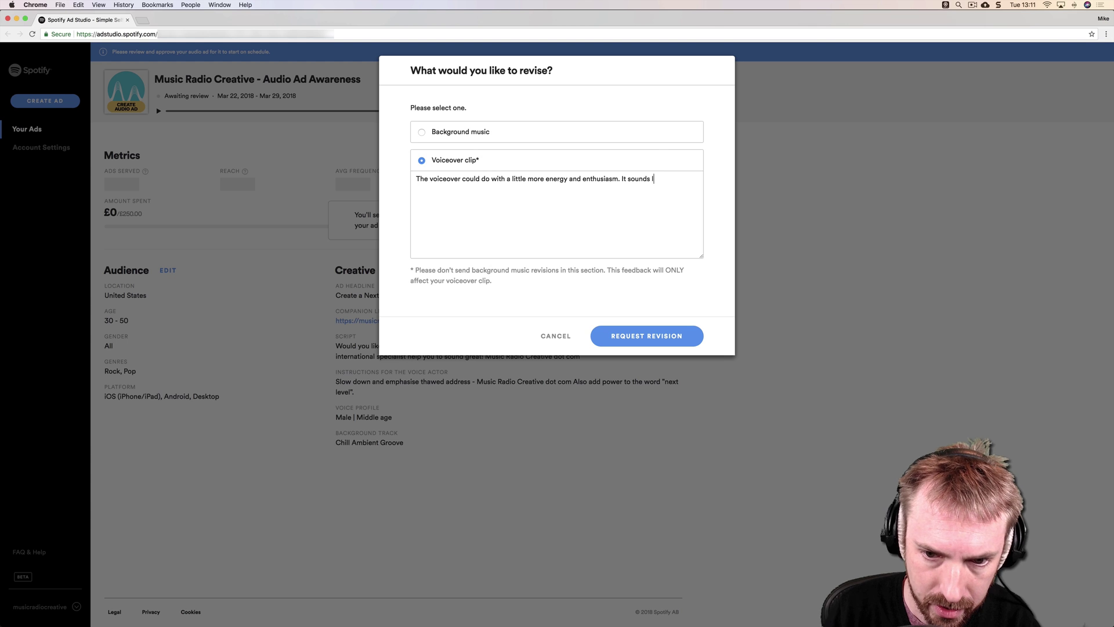
pyautogui.write('a little r')
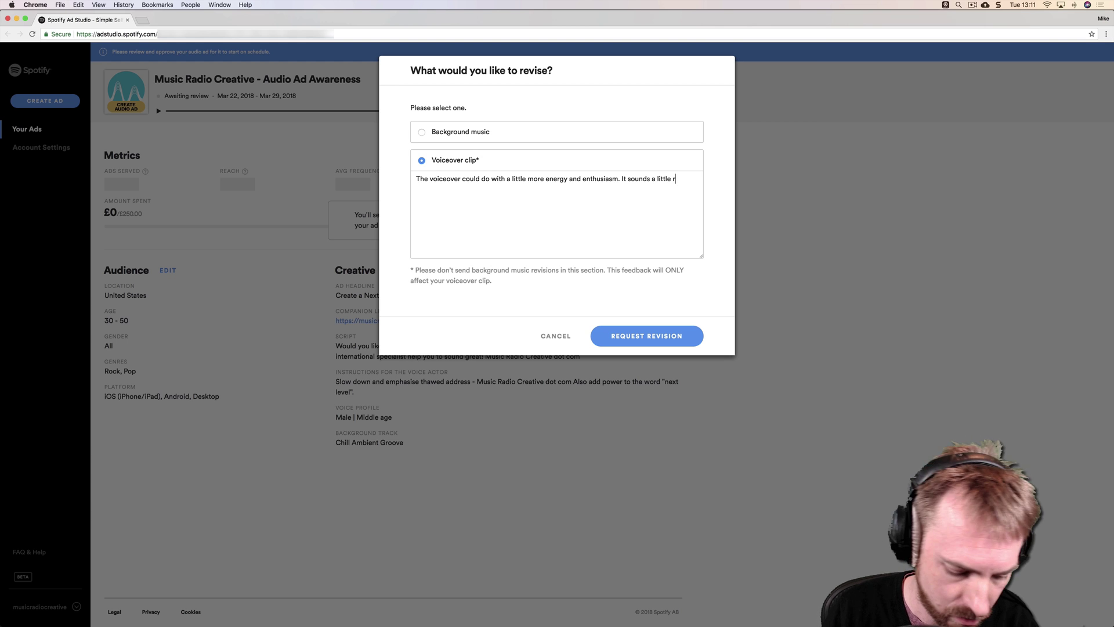
pyautogui.write('obotic ')
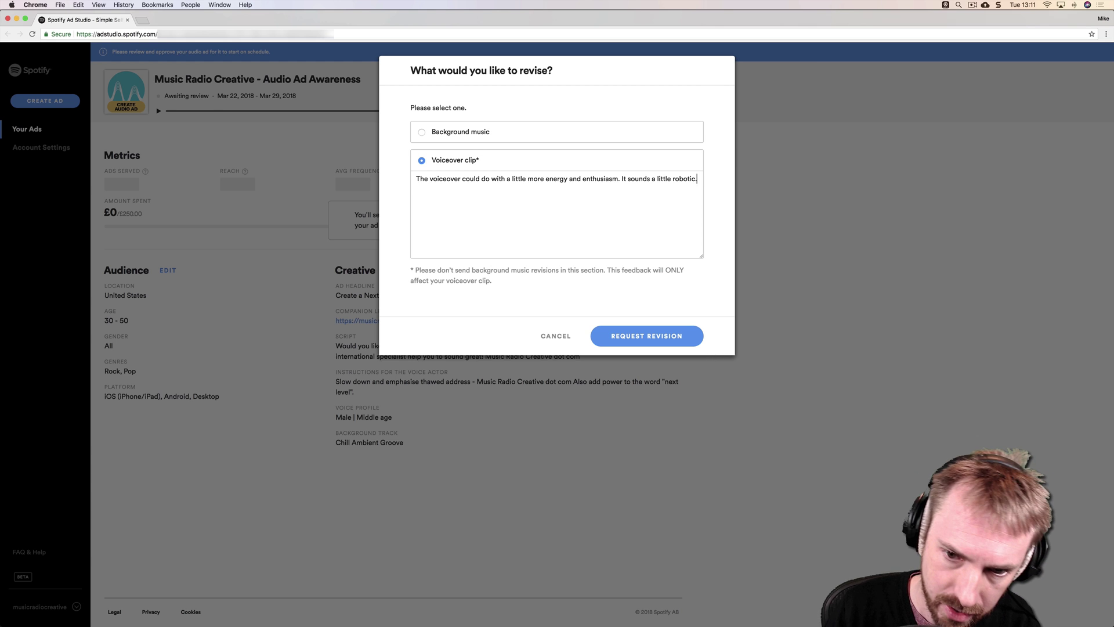
pyautogui.write(' I would lik')
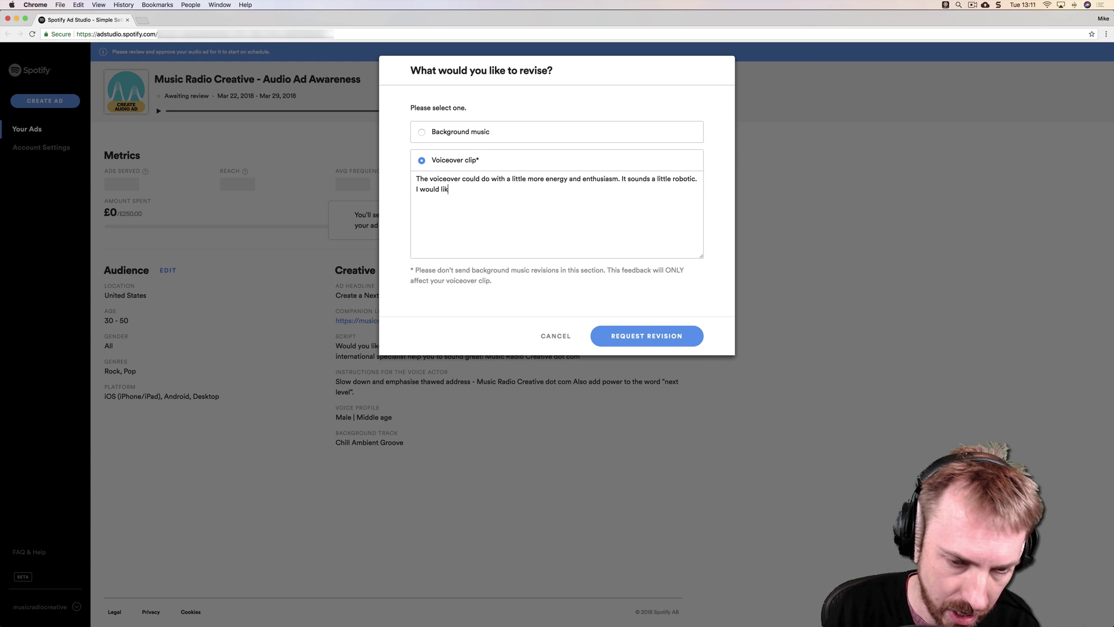
pyautogui.write('e passion in ')
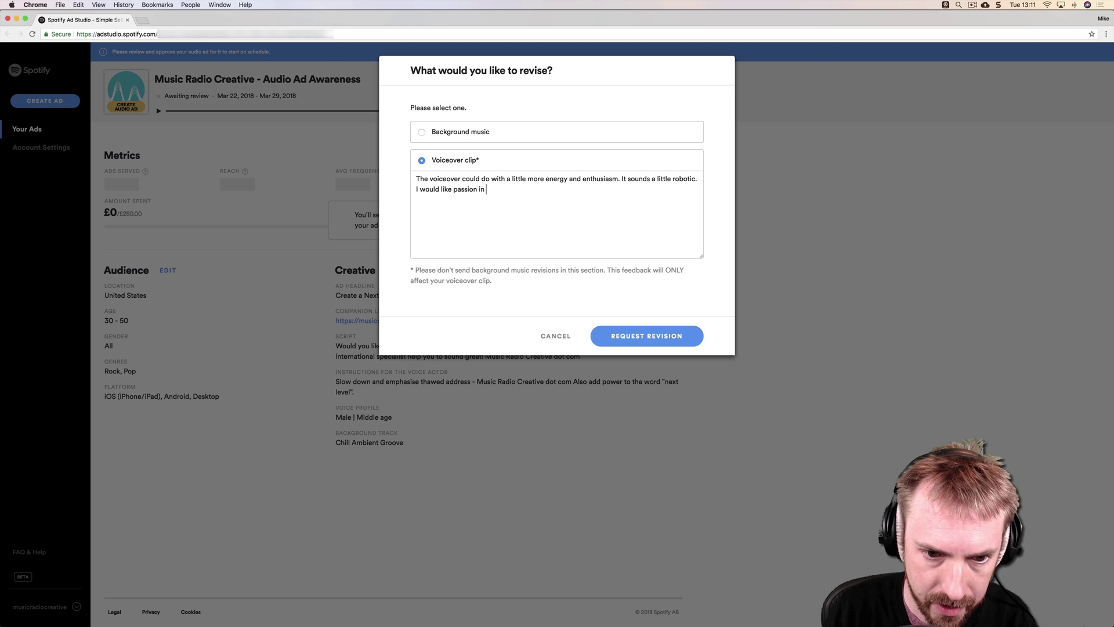
pyautogui.write('the delivery')
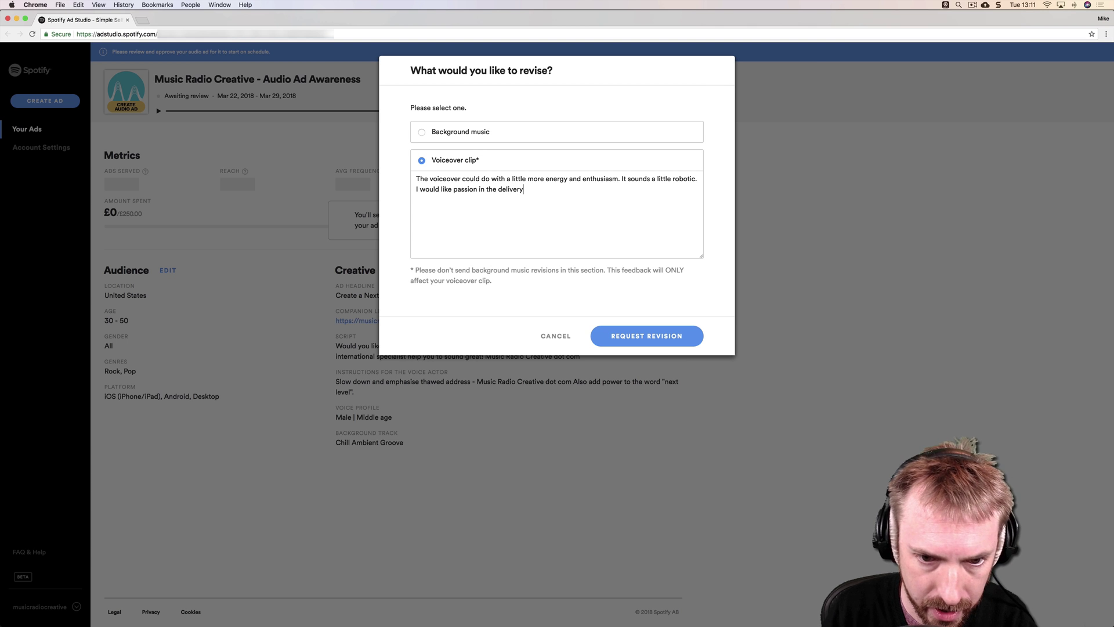
pyautogui.write(' of my scrt')
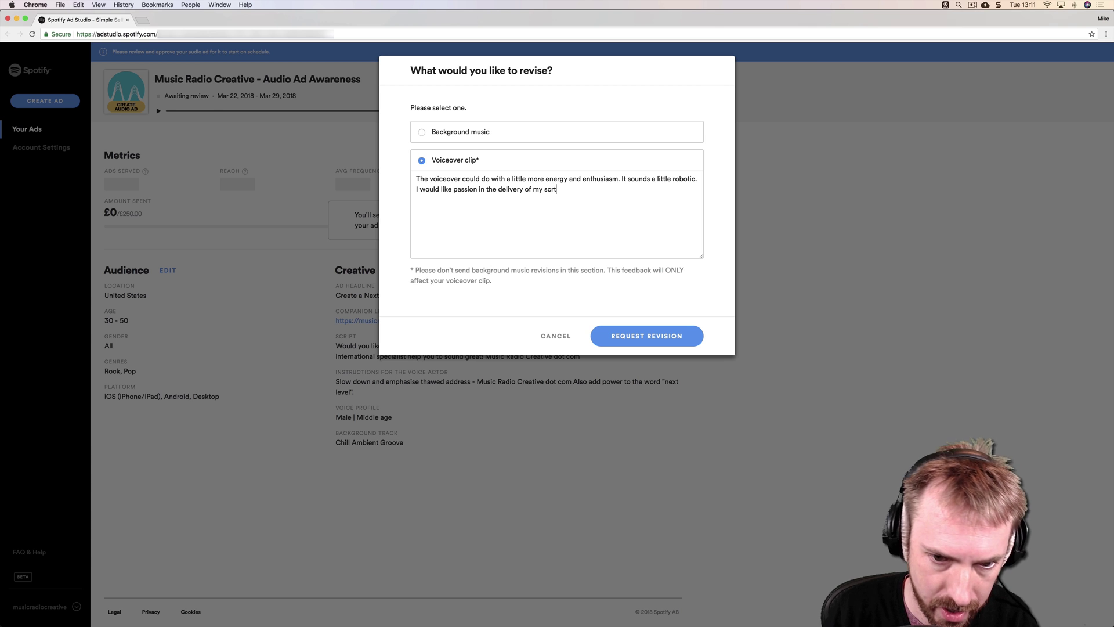
pyautogui.press('BackSpace')
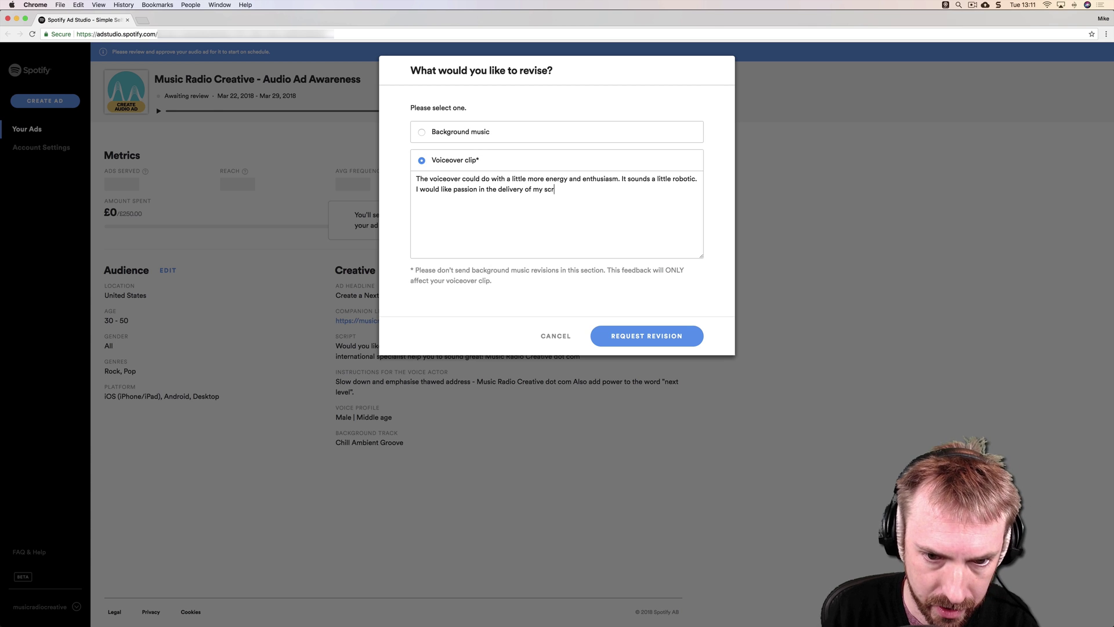
pyautogui.write('ipt.')
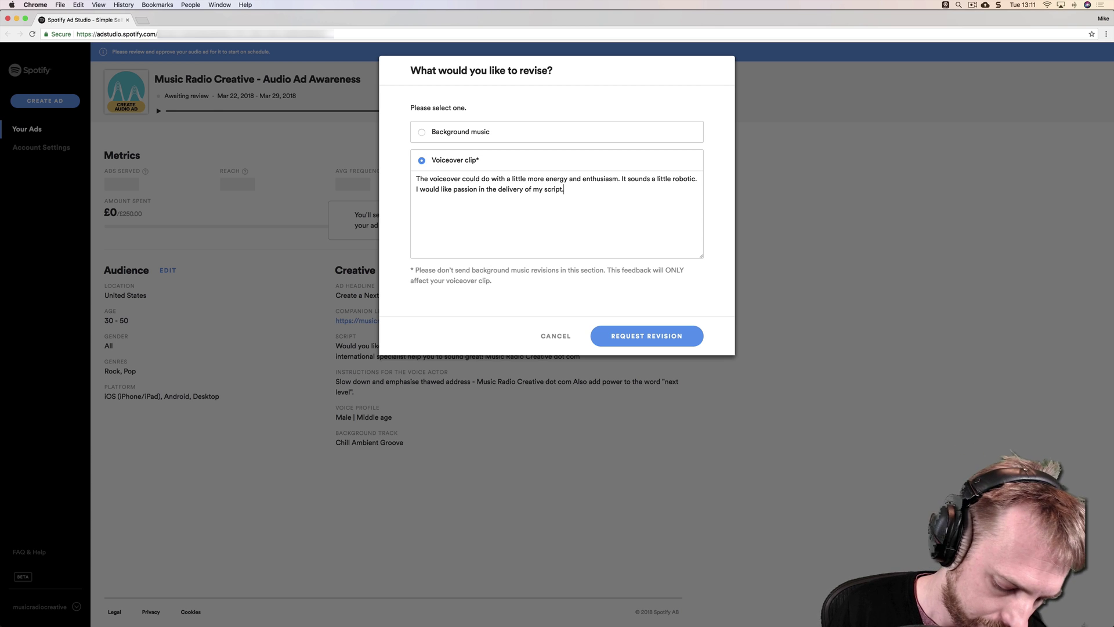
pyautogui.write(' I')
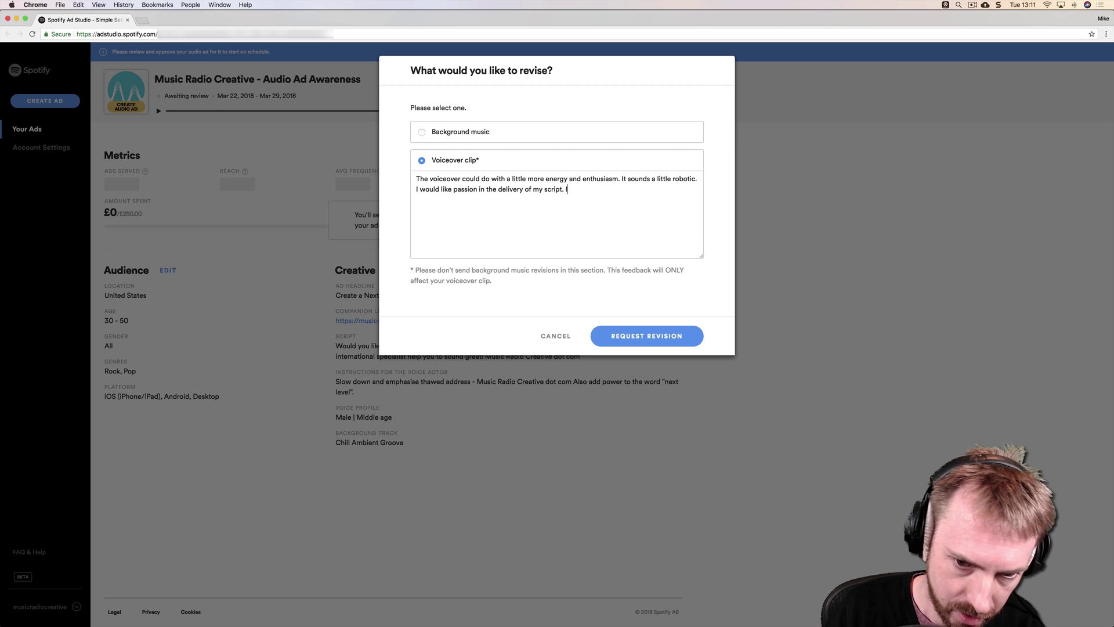
pyautogui.write('f you are also able to')
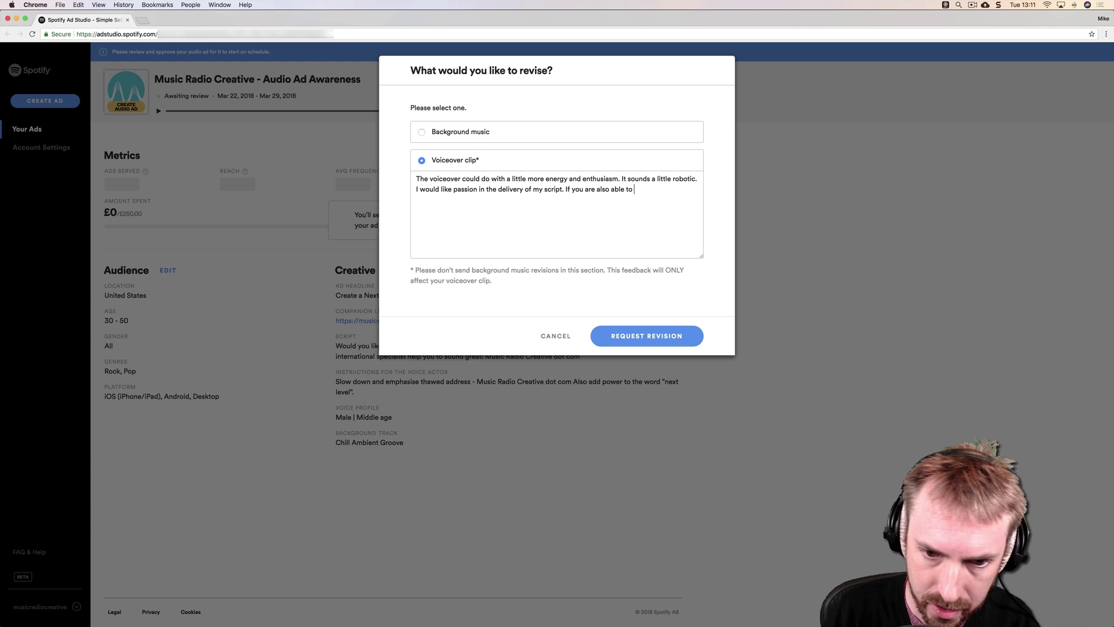
pyautogui.write(' ext')
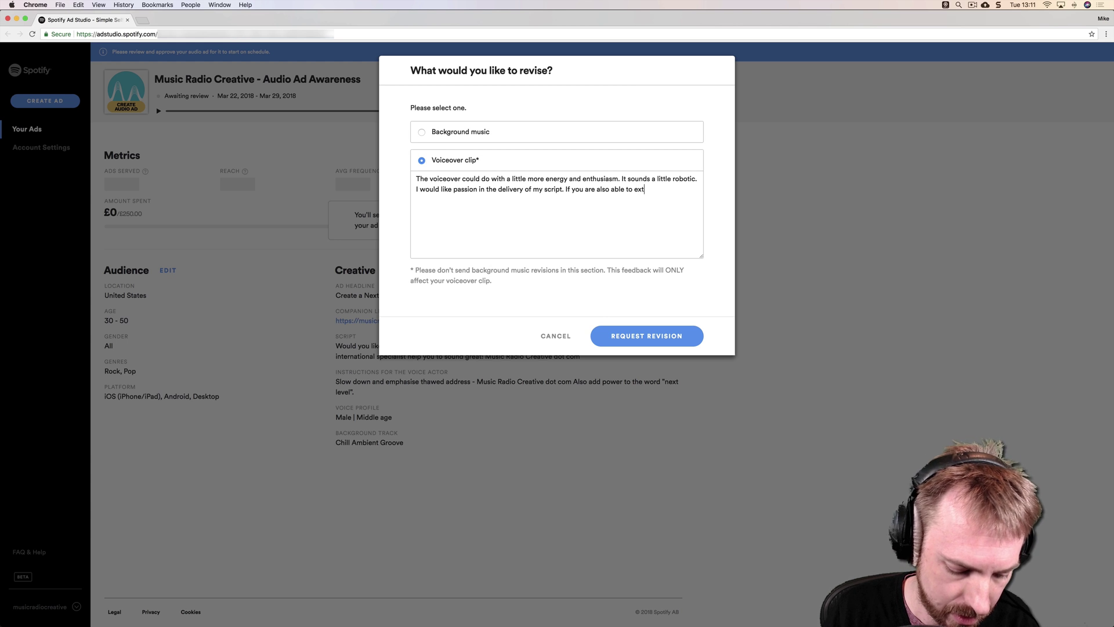
pyautogui.write('end the dur')
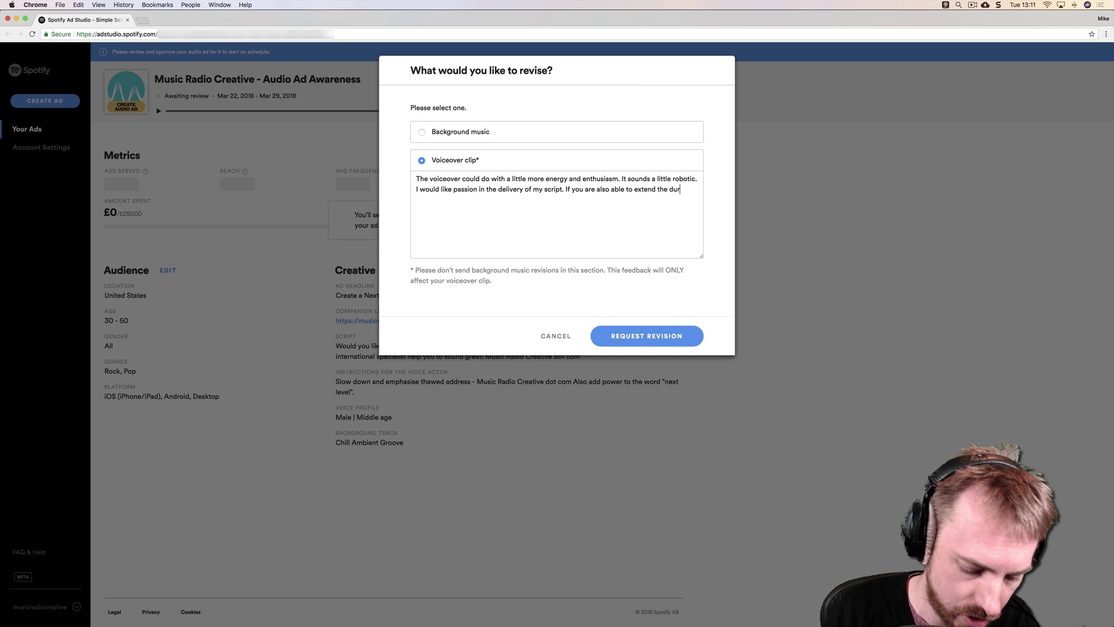
pyautogui.write('ation a little ')
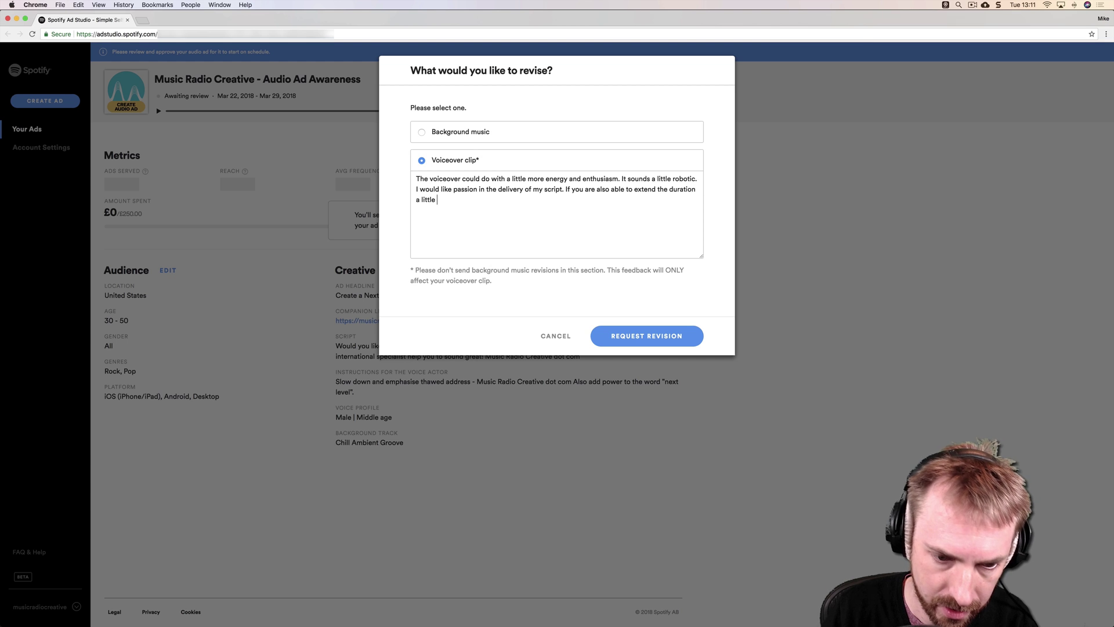
pyautogui.write('to fill up')
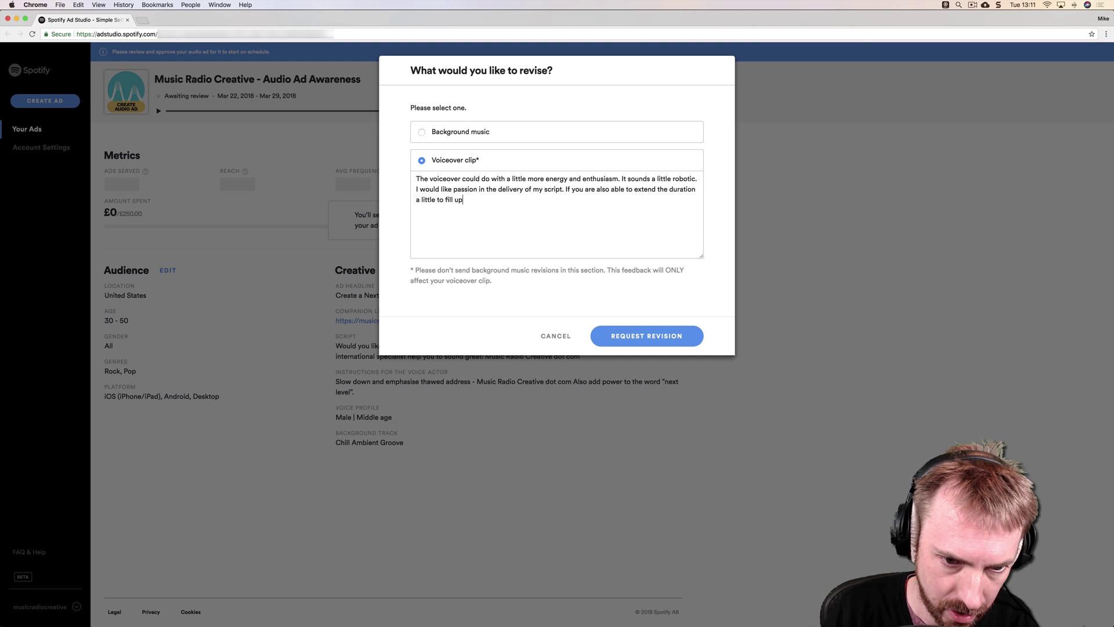
# End the note with 'fill up close to 30 seconds that would also be great!'.
pyautogui.press('BackSpace')
pyautogui.press('BackSpace')
pyautogui.write('c')
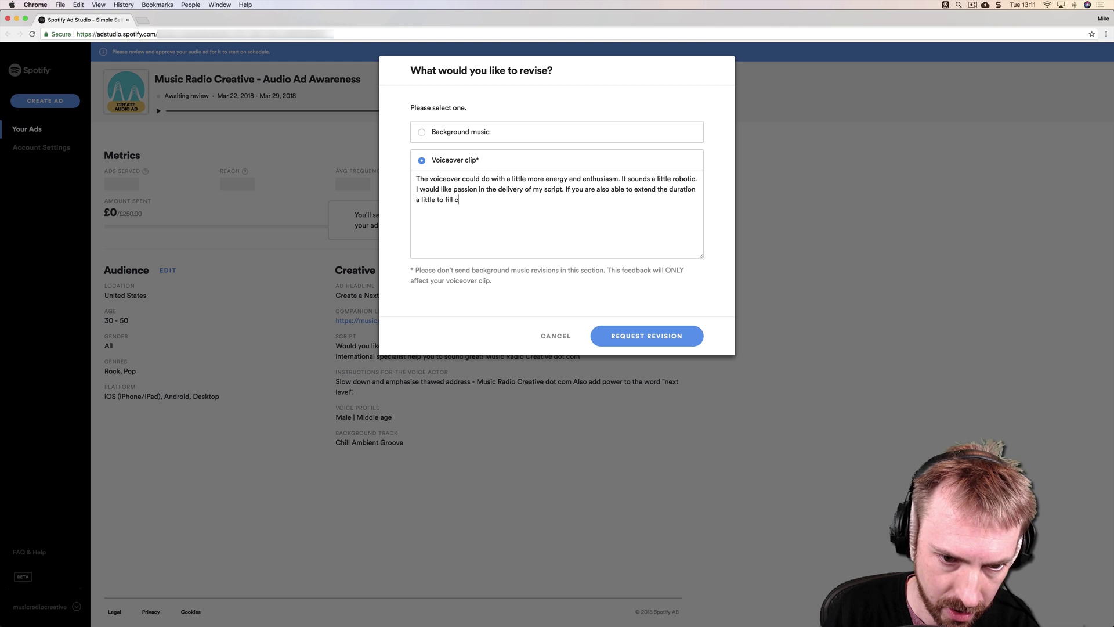
pyautogui.write('lose up to 30')
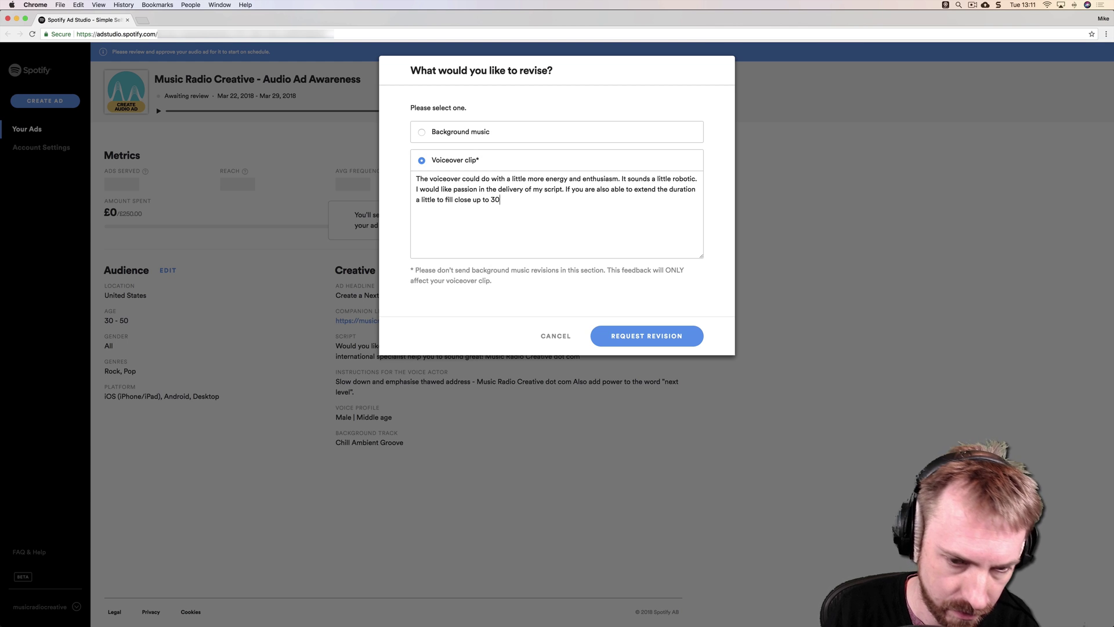
pyautogui.write(' seconds')
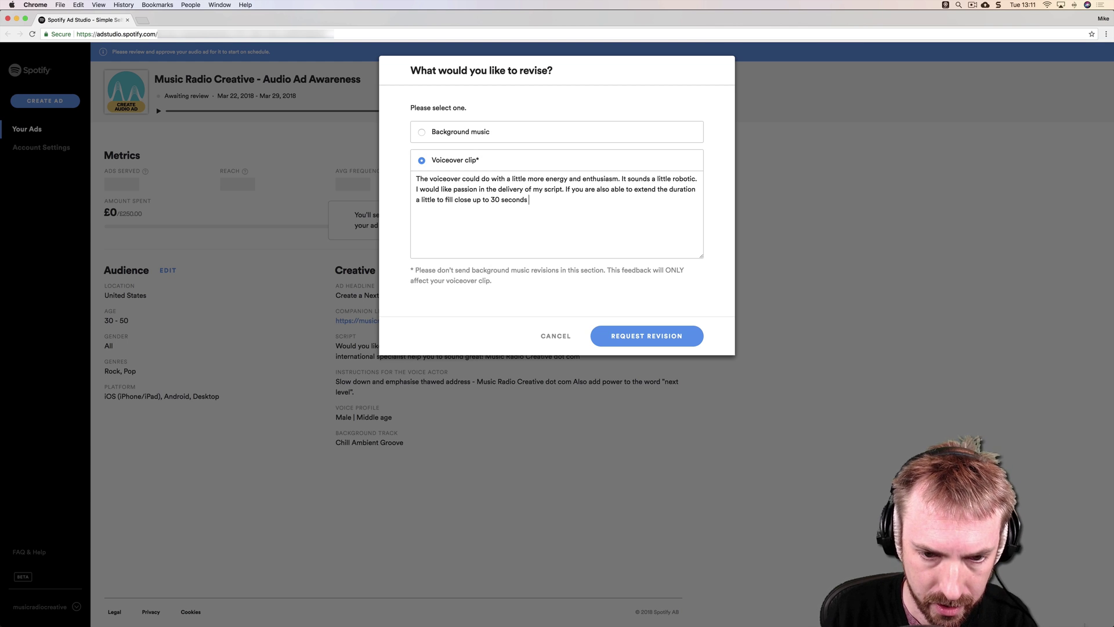
pyautogui.write(' that would al')
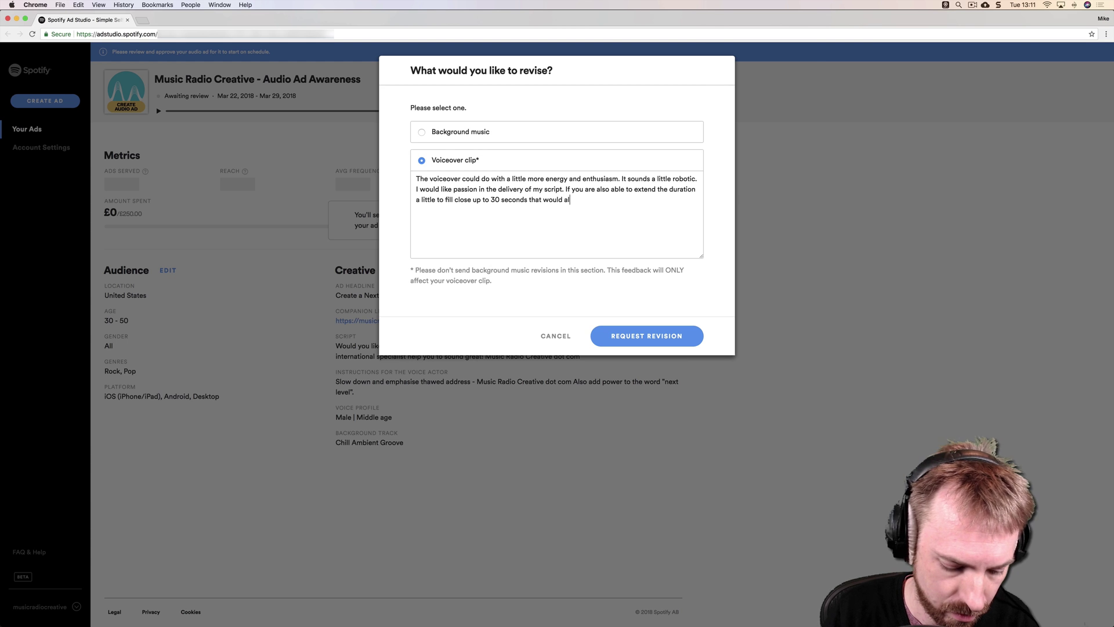
pyautogui.write('so be great.')
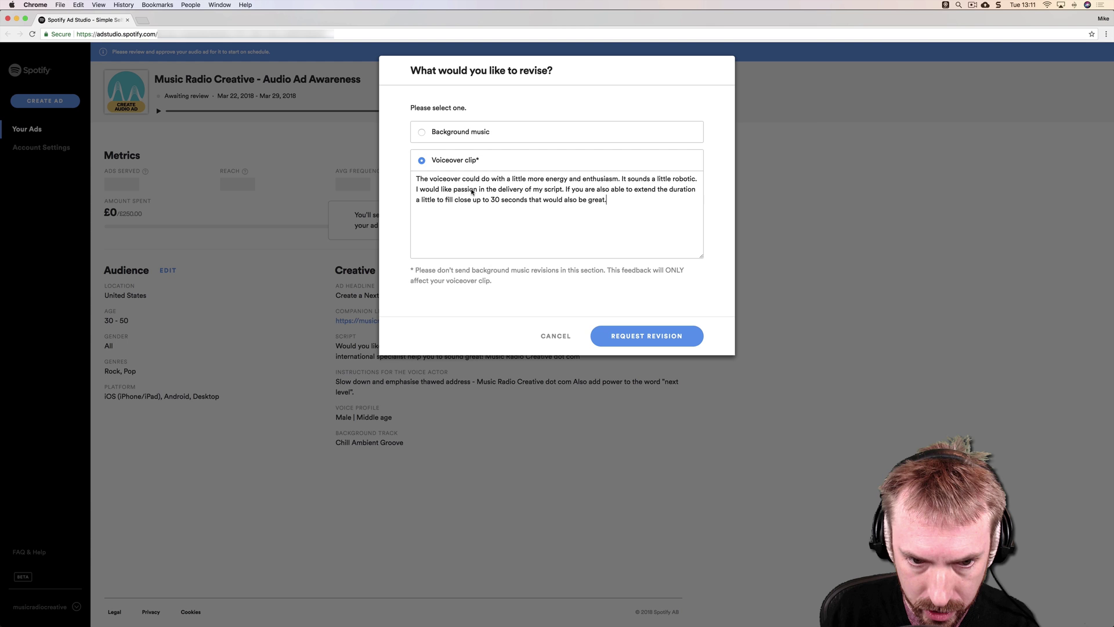
pyautogui.click(453, 202)
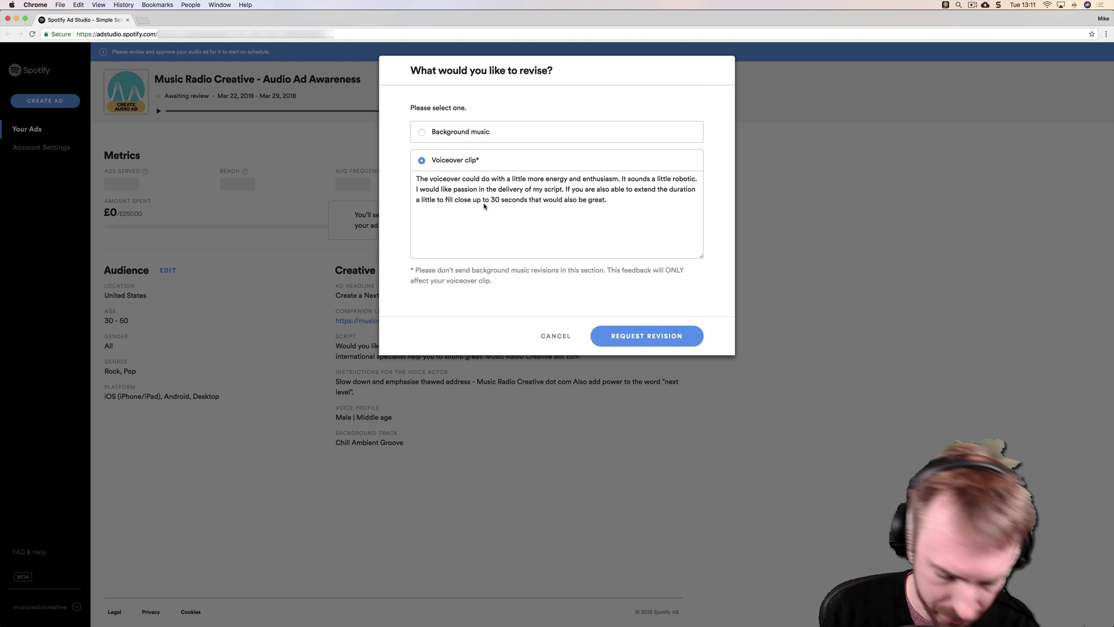
pyautogui.write('up')
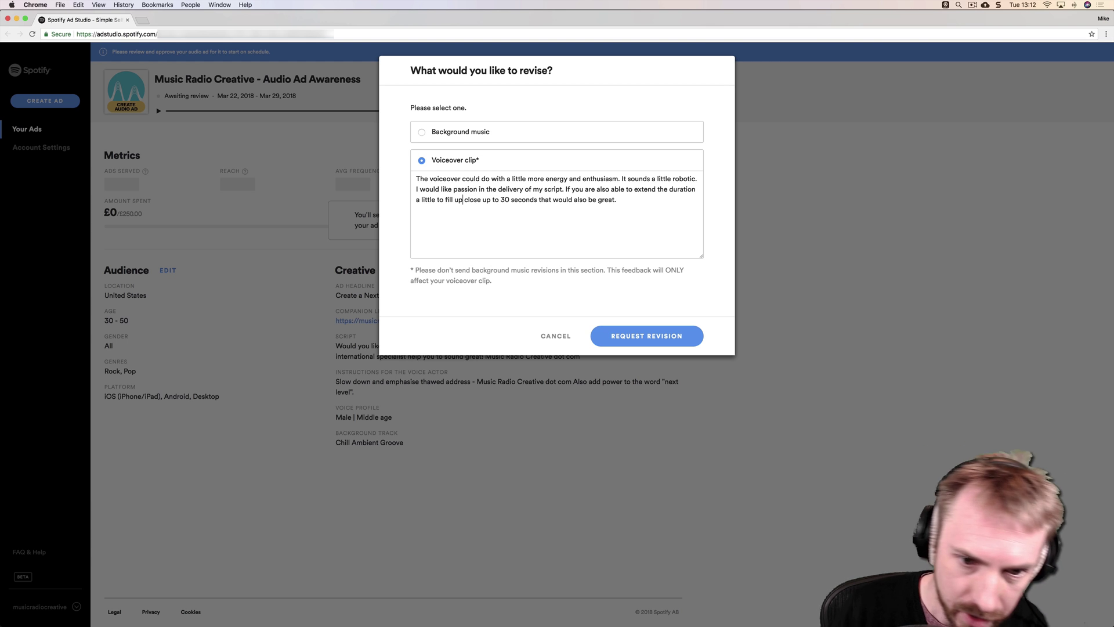
pyautogui.click(491, 200)
pyautogui.press('BackSpace')
pyautogui.press('BackSpace')
pyautogui.press('BackSpace')
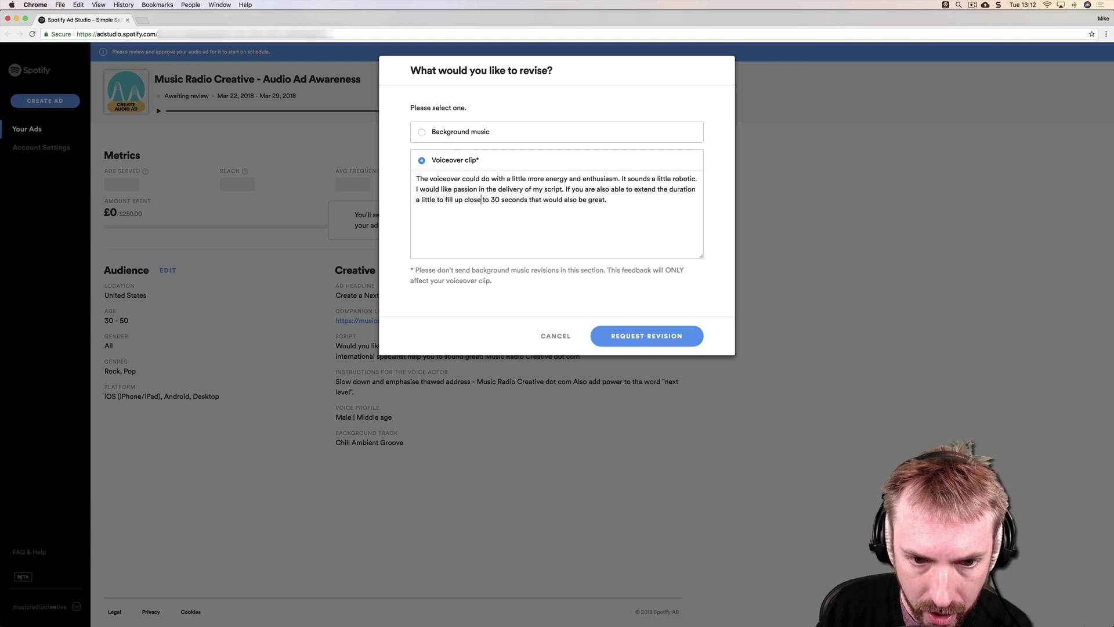
pyautogui.click(610, 204)
pyautogui.press('BackSpace')
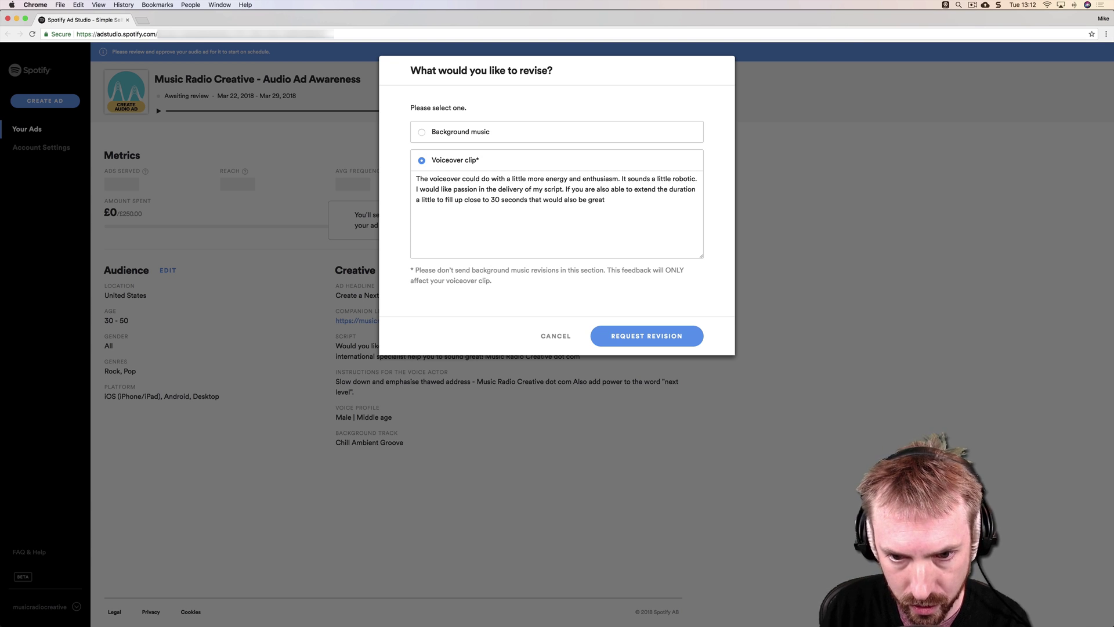
pyautogui.write('!')
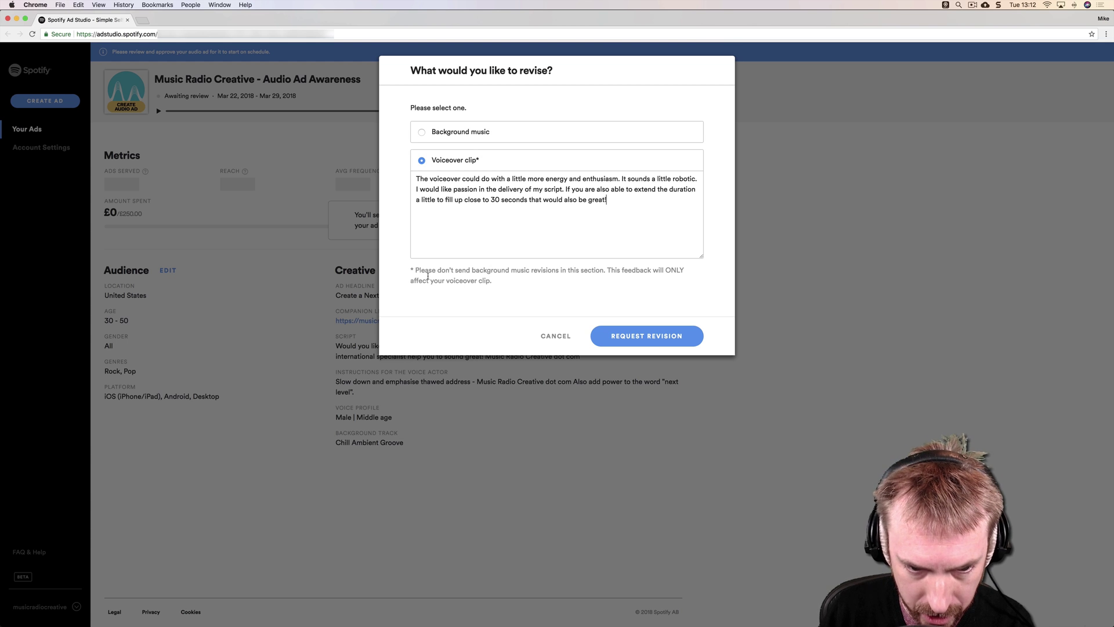
# Submit the voiceover revision request with Request Revision.
pyautogui.click(644, 337)
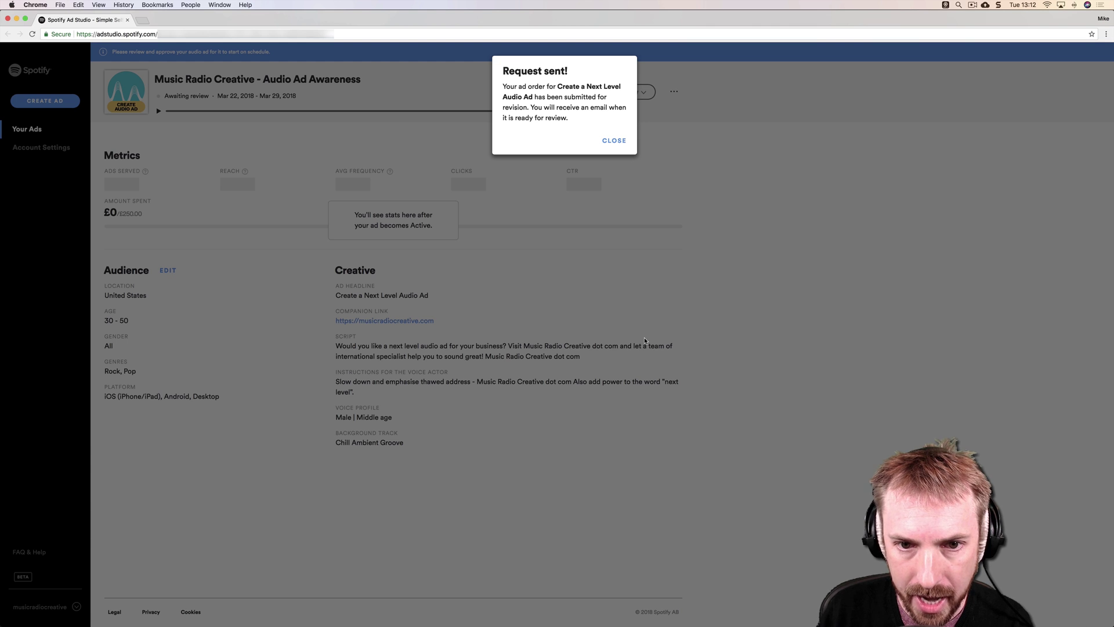